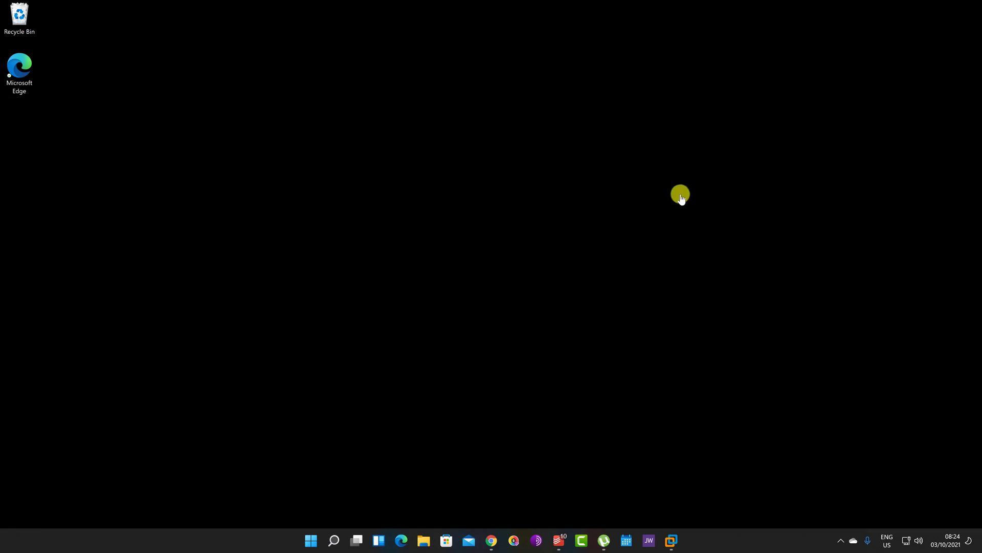
Step: Show the Wi-Fi list in quick settings and bring up options for HomeAli5gOffice and HomeAli
click(682, 195)
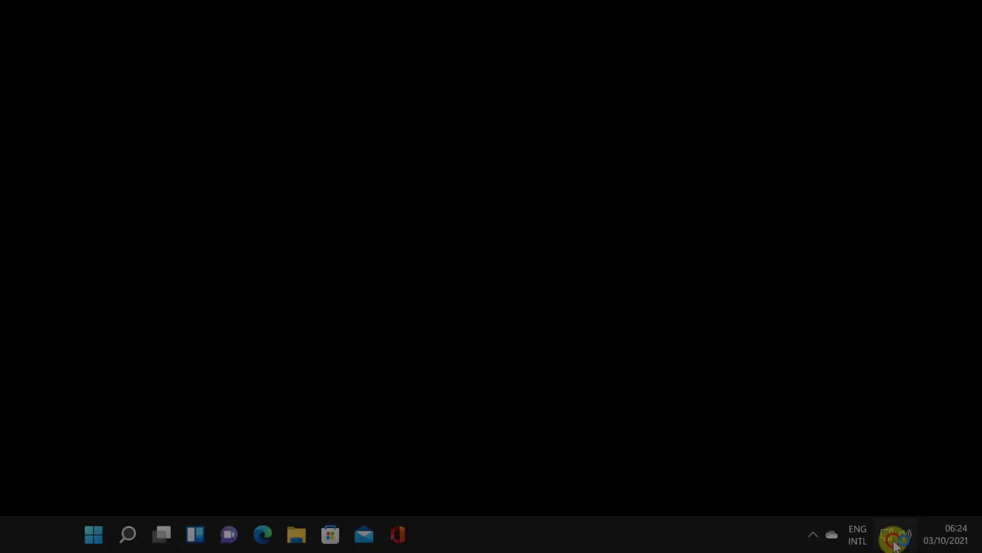
click(892, 535)
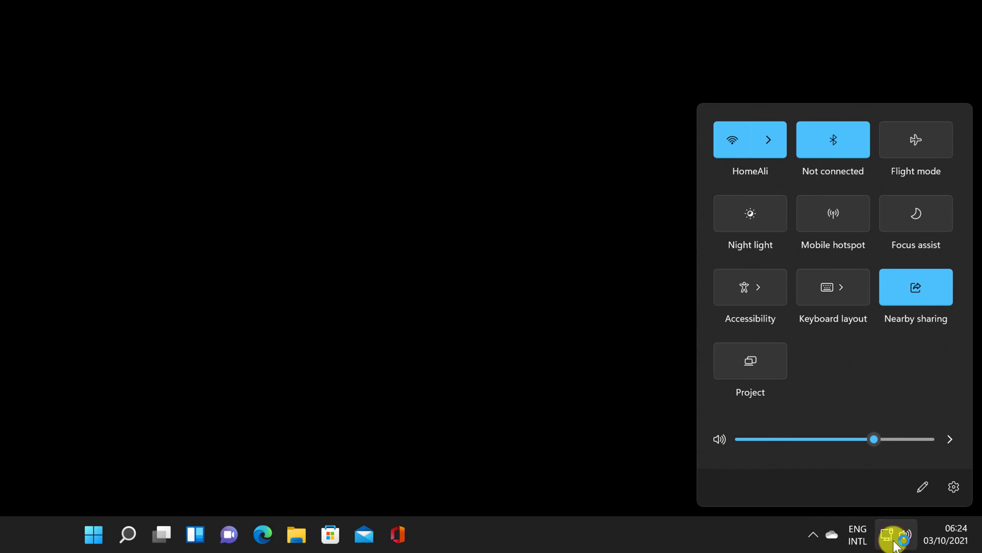
click(771, 140)
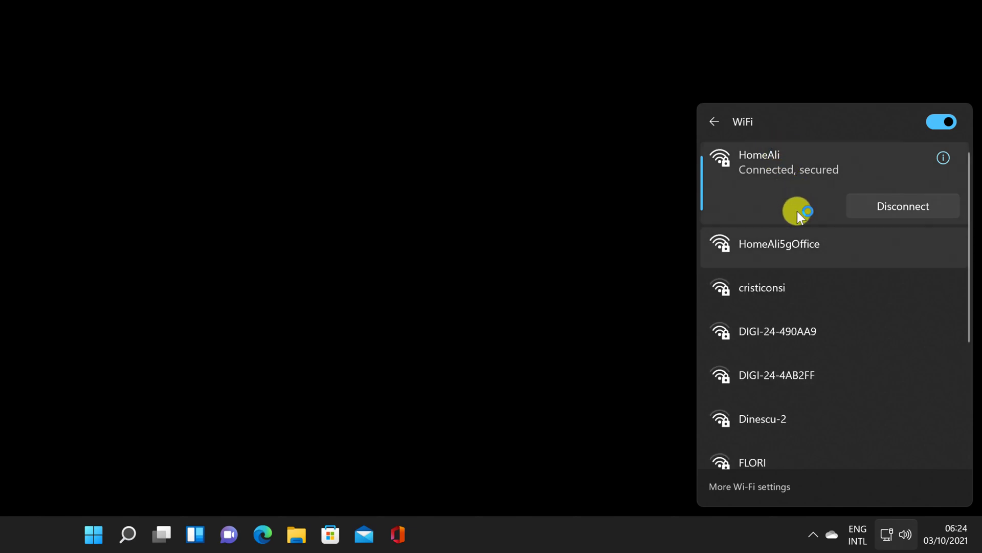
right_click(800, 247)
key(Down)
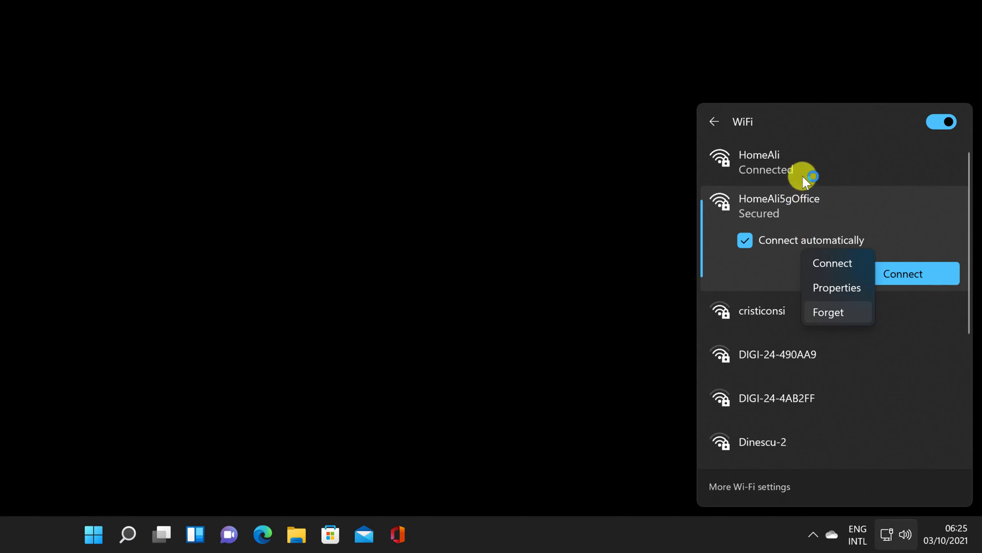
click(803, 169)
right_click(765, 161)
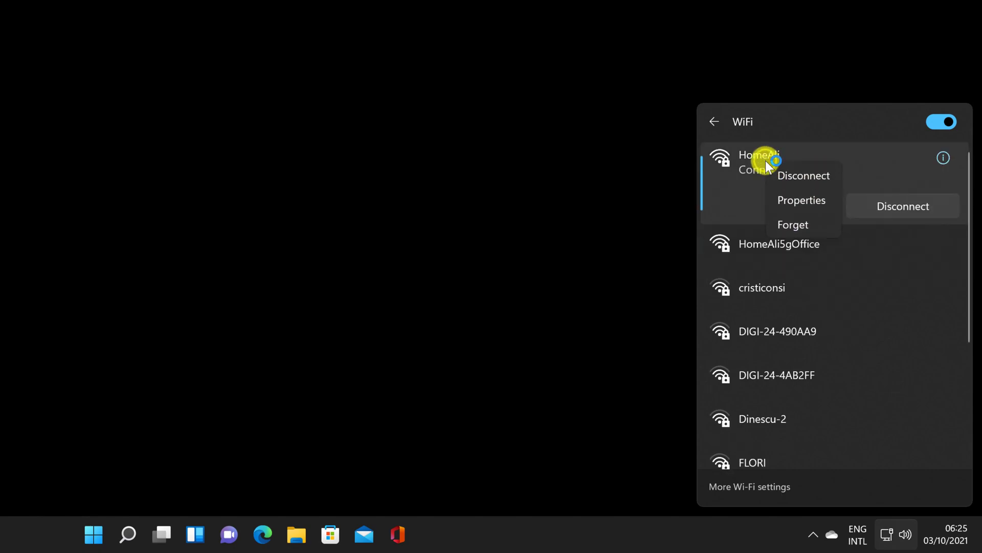
click(849, 248)
Step: Forget the HomeAli5gOffice network from the quick settings Wi-Fi list
click(818, 242)
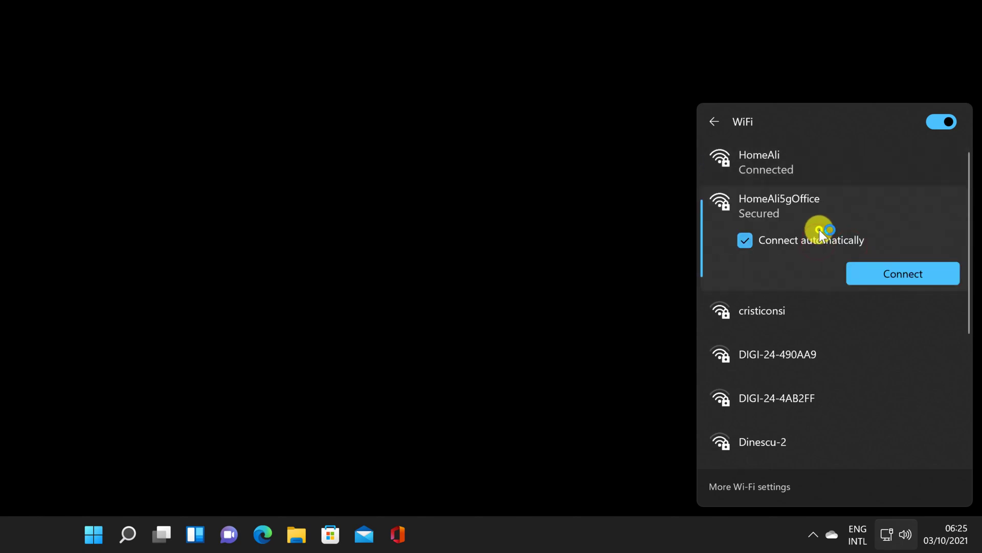
right_click(820, 236)
click(853, 297)
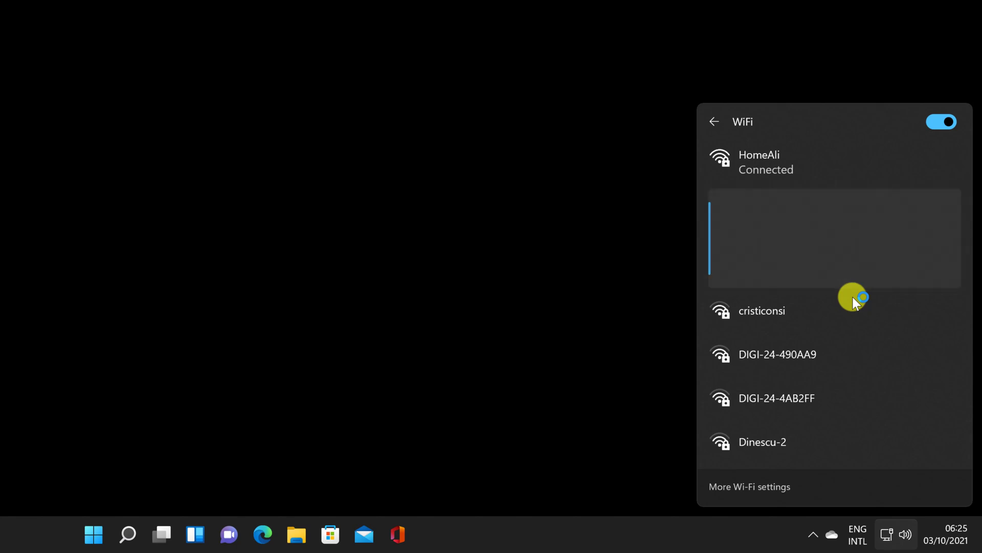
Step: Expand the HomeAli5gOffice and HomeAli entries, then launch Settings from the Start menu
click(818, 201)
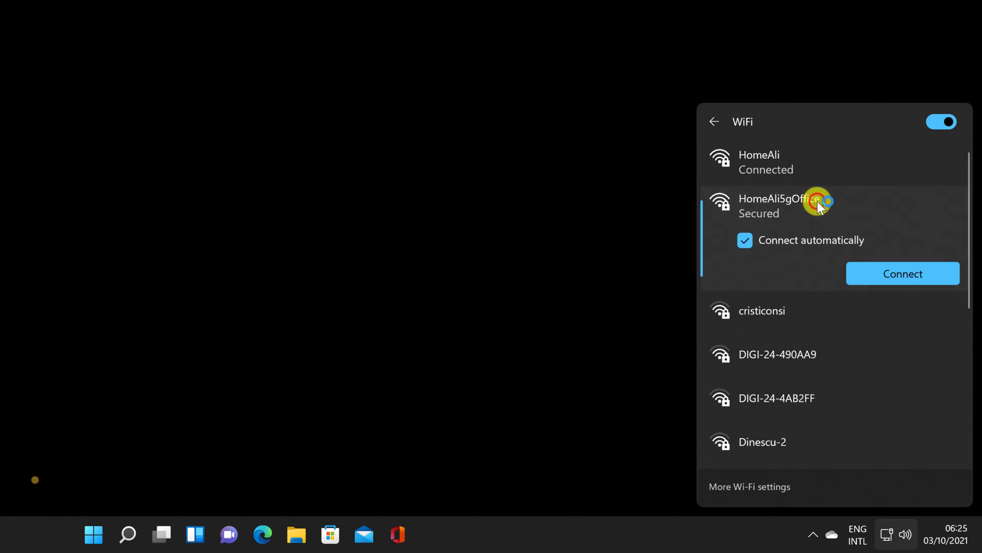
click(816, 164)
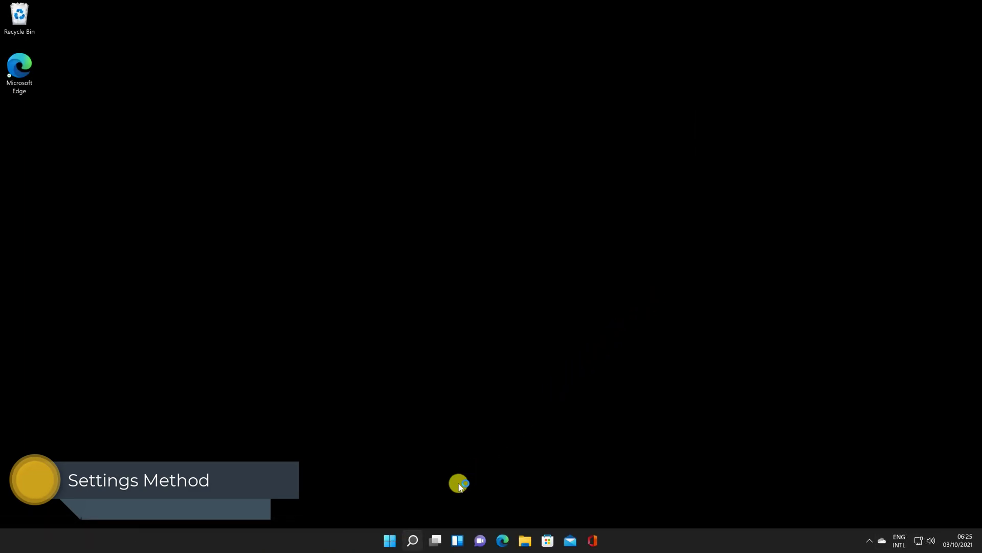
click(379, 541)
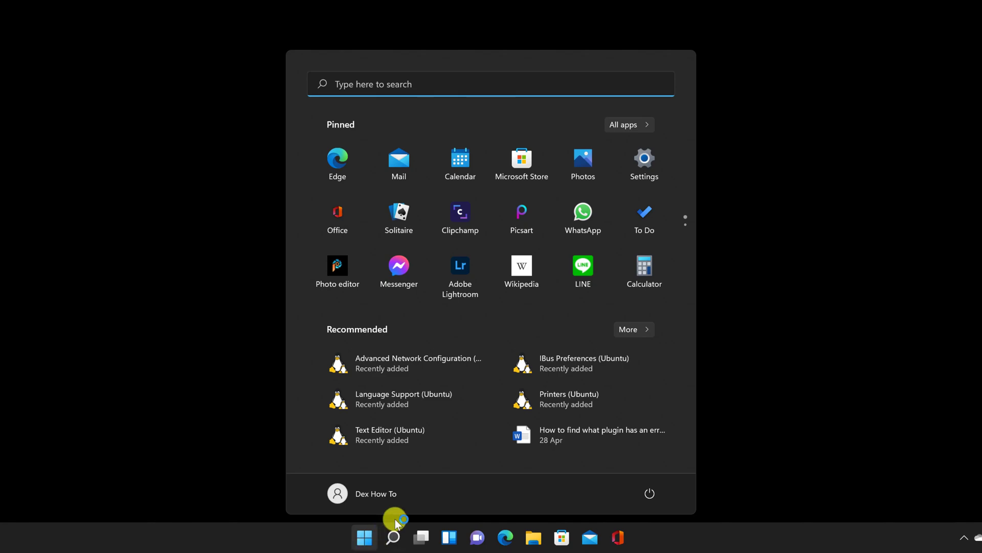
click(655, 165)
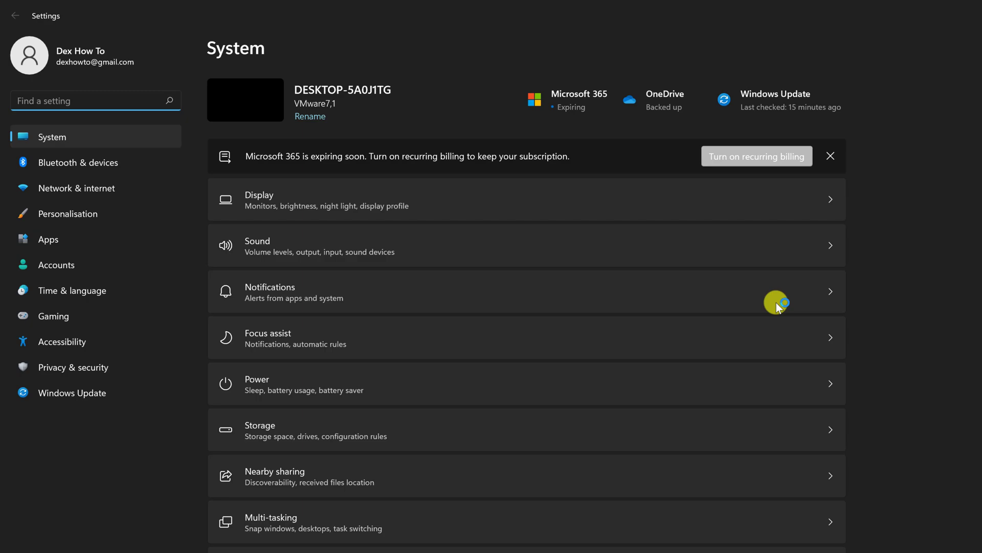
Step: Go to Network & internet > WiFi > Manage known networks, listing HomeAli5gOffice and HomeAli
click(56, 189)
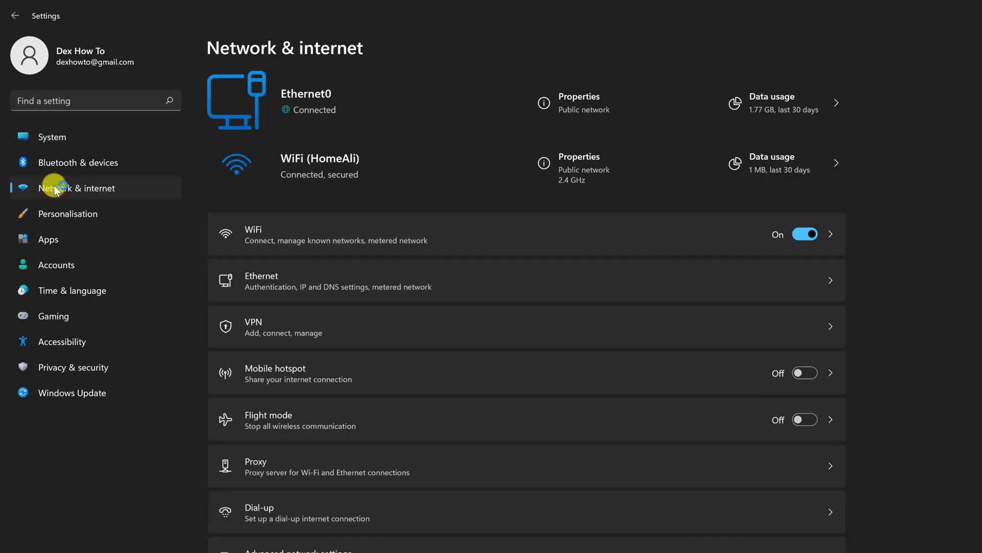
click(315, 232)
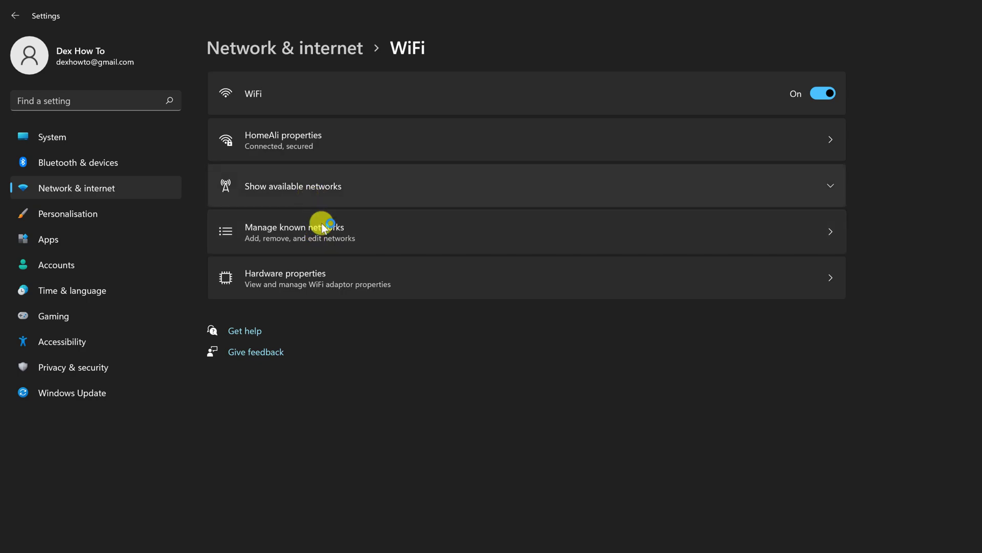
click(322, 228)
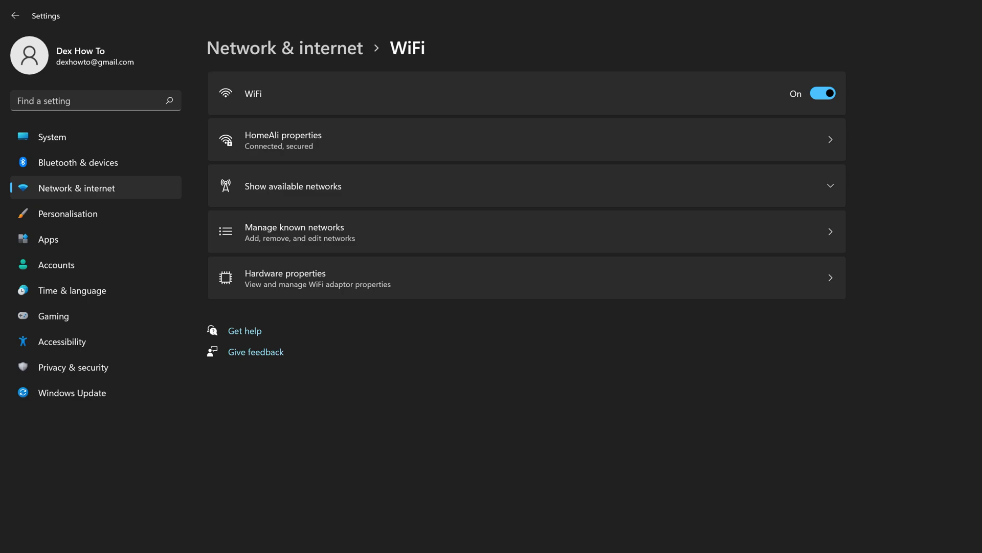
click(326, 229)
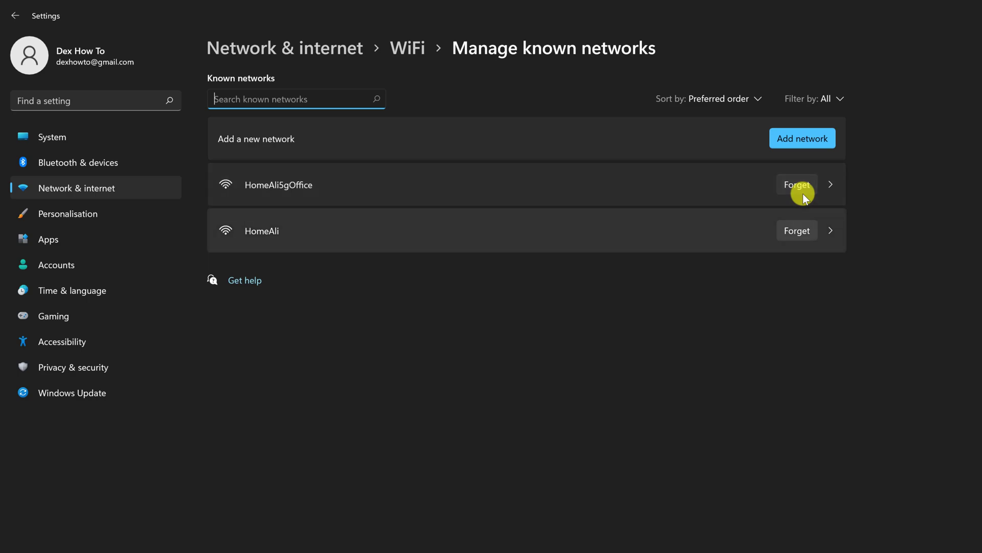
click(755, 99)
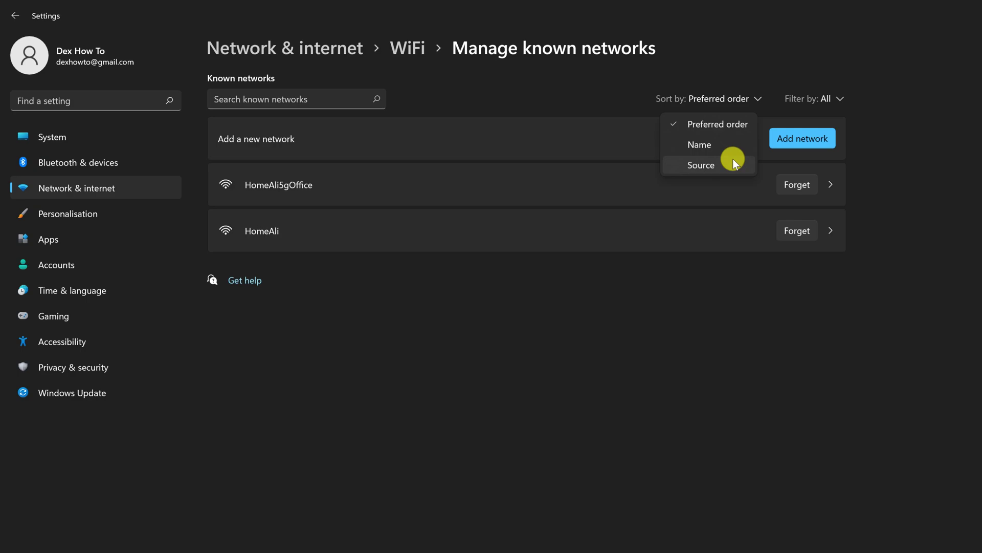
click(832, 99)
click(833, 98)
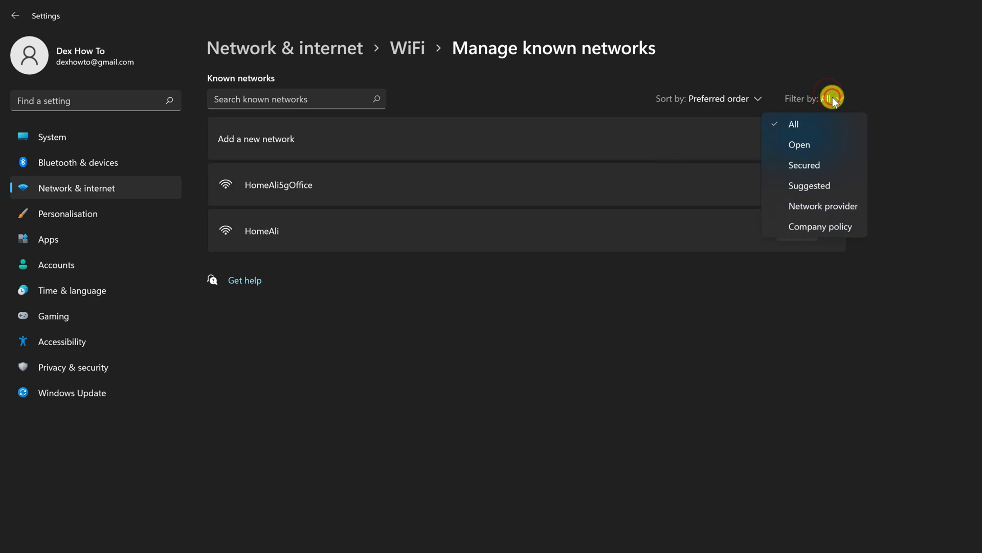
click(945, 120)
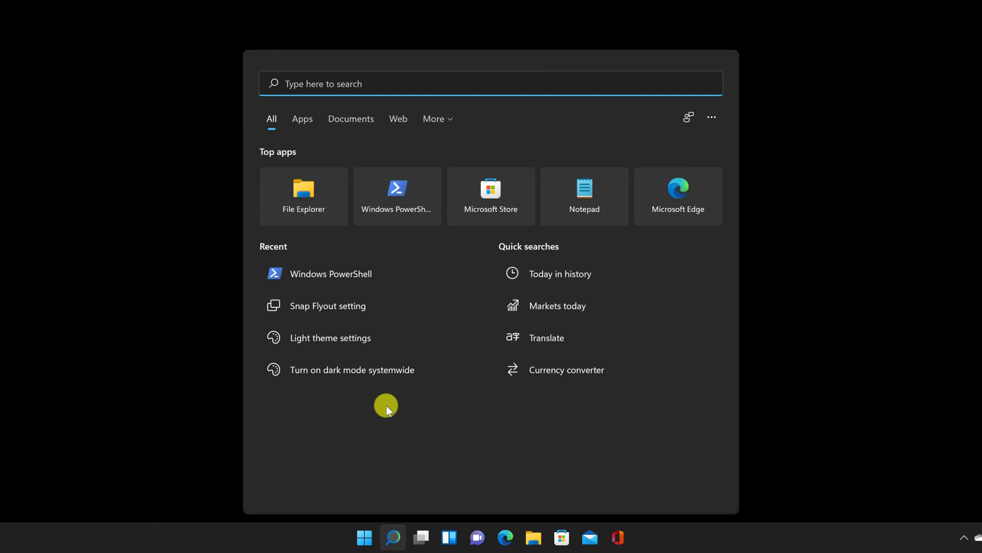
Step: Search for powershell and run it as Administrator, approving the User Account Control prompt
text(power)
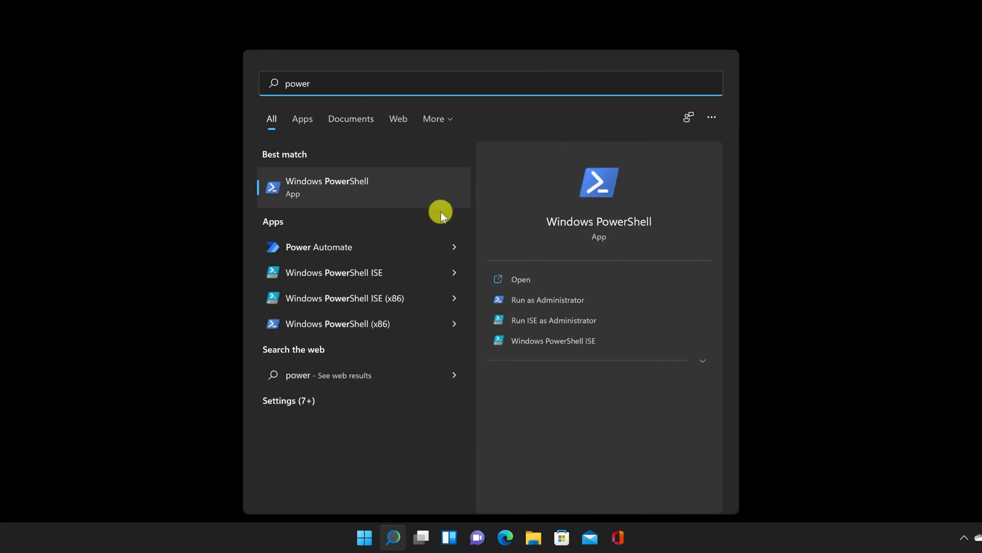
text(she)
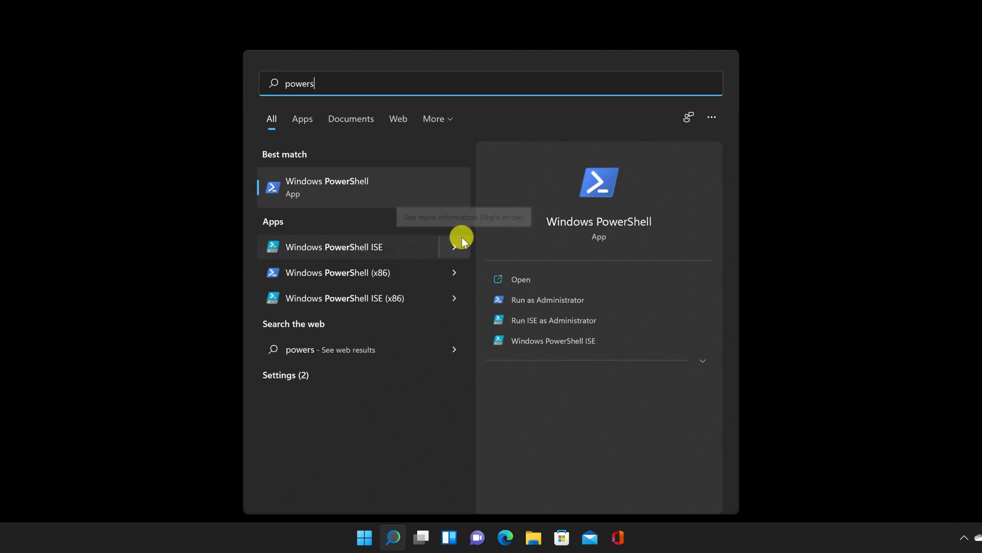
click(566, 299)
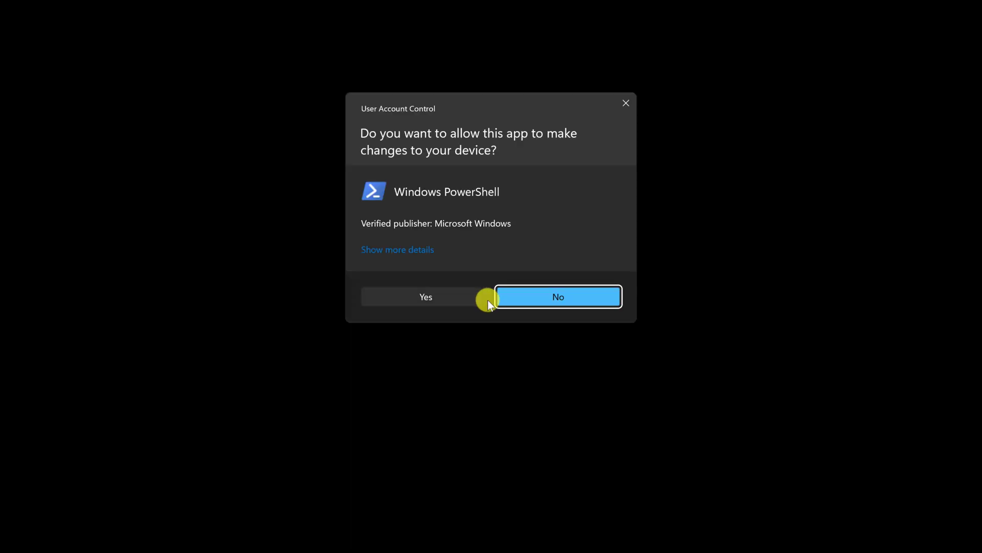
click(435, 302)
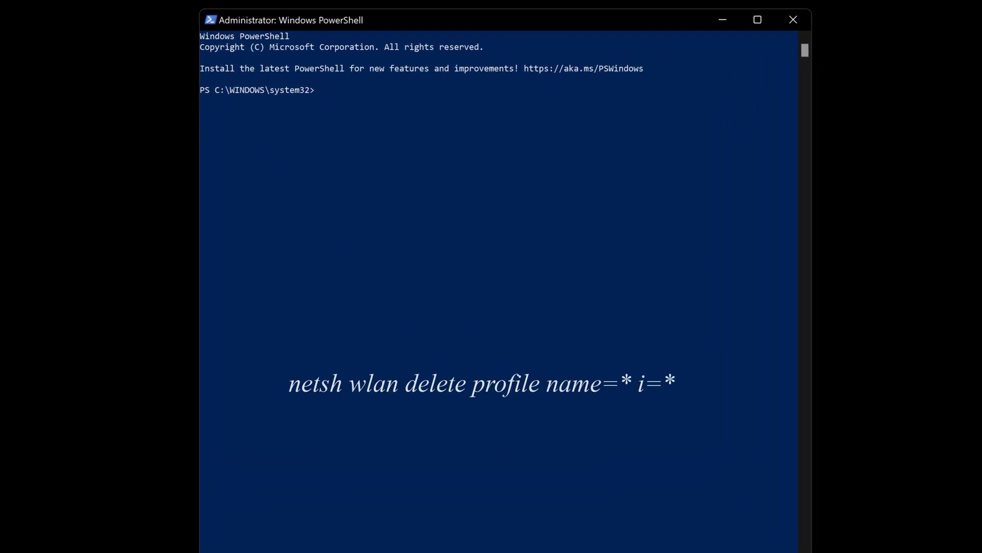
Step: Run netsh wlan delete profile name=* i=* to delete every saved Wi-Fi profile
click(439, 214)
text(netsh wlan delete profile)
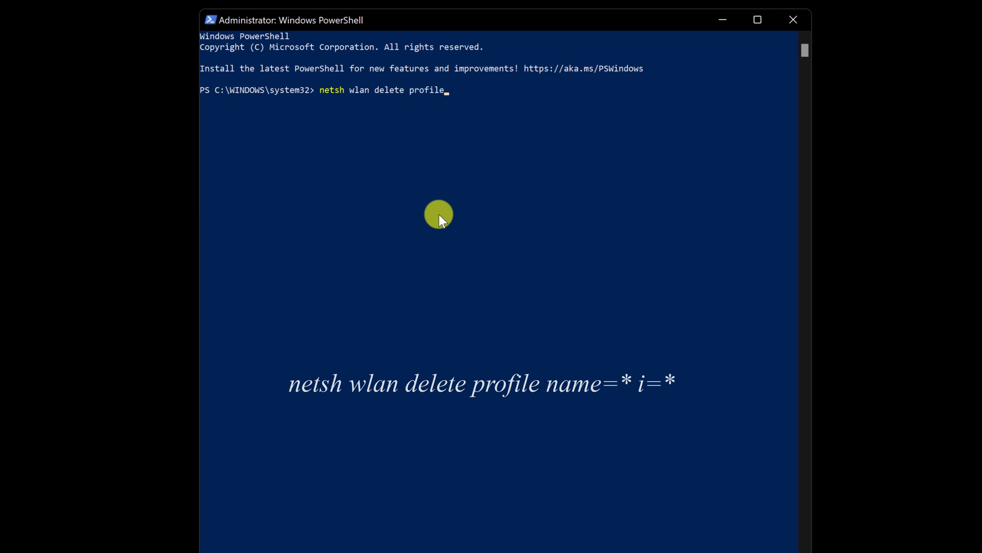
text( name=* i=*)
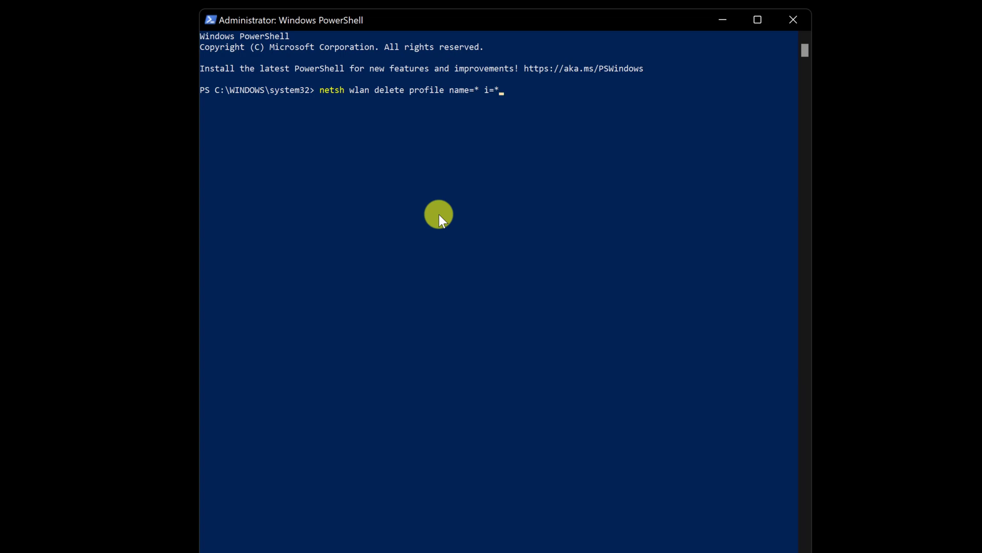
key(Return)
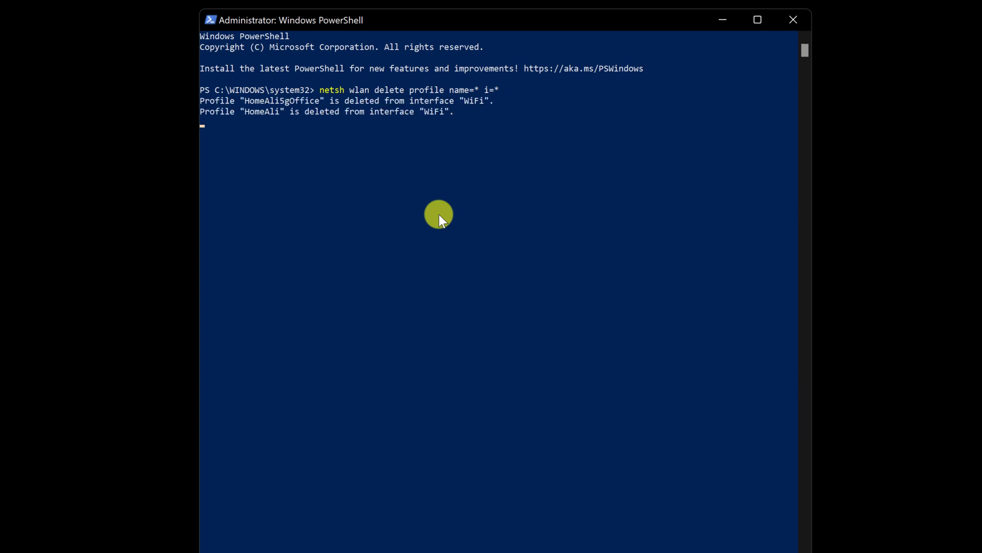